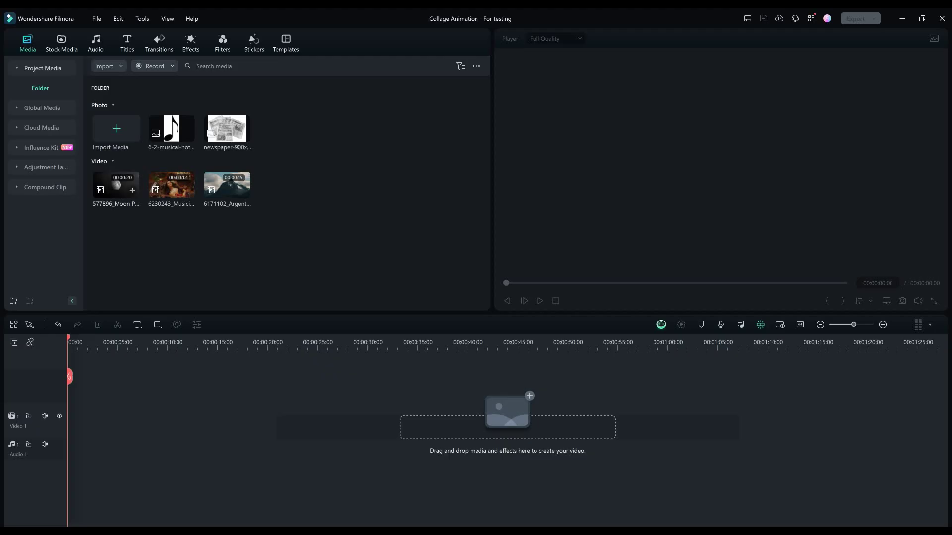
# - Place the moon video on the timeline, take a snapshot of its frame at 00:00:14:18, and clear the clip
pyautogui.moveTo(116, 185); pyautogui.dragTo(99, 421)
pyautogui.moveTo(208, 343); pyautogui.dragTo(345, 343)
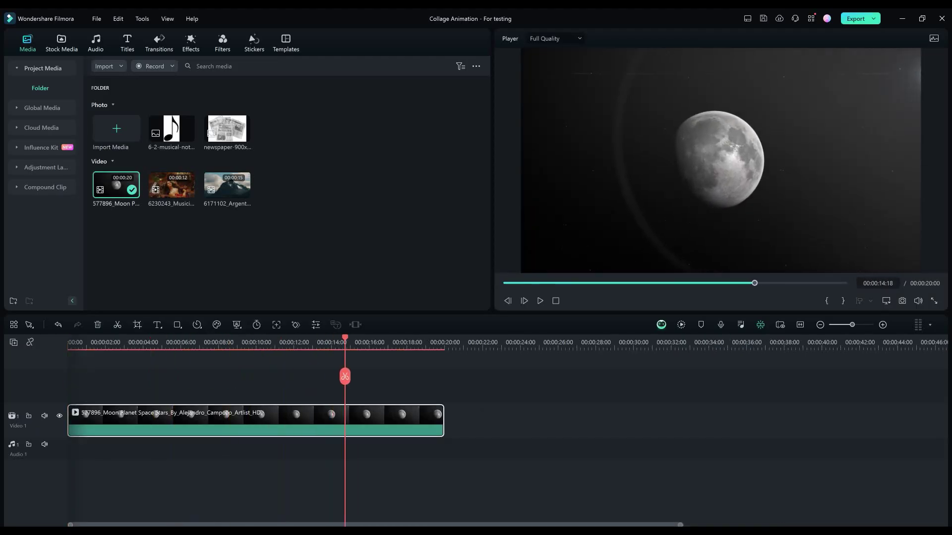
pyautogui.click(902, 301)
pyautogui.press('Delete')
# - Place the guitar musician video on the timeline, take a snapshot at 00:00:06:10, and clear the clip
pyautogui.moveTo(172, 185); pyautogui.dragTo(100, 421)
pyautogui.moveTo(101, 343); pyautogui.dragTo(188, 343)
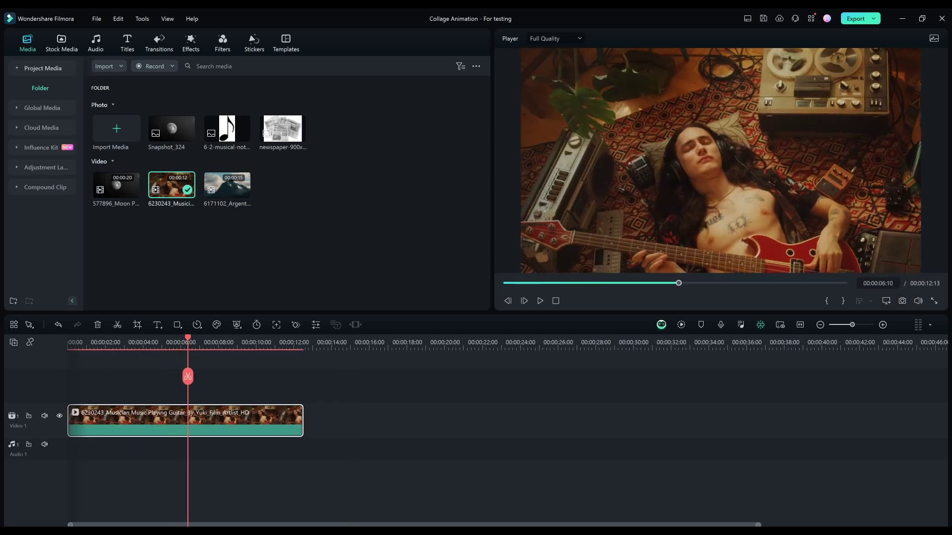
pyautogui.click(902, 301)
pyautogui.press('Delete')
# - Place the mountain video on the timeline, take a snapshot at about 6 seconds, and clear the clip
pyautogui.moveTo(227, 185); pyautogui.dragTo(99, 421)
pyautogui.moveTo(188, 343); pyautogui.dragTo(181, 343)
pyautogui.click(903, 301)
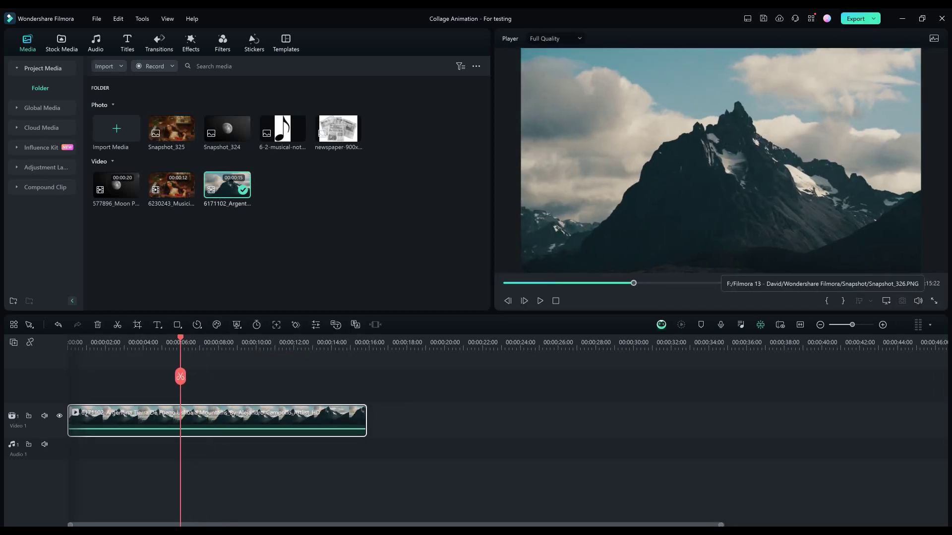
pyautogui.press('Delete')
pyautogui.moveTo(292, 132); pyautogui.dragTo(174, 158)
pyautogui.click(238, 243)
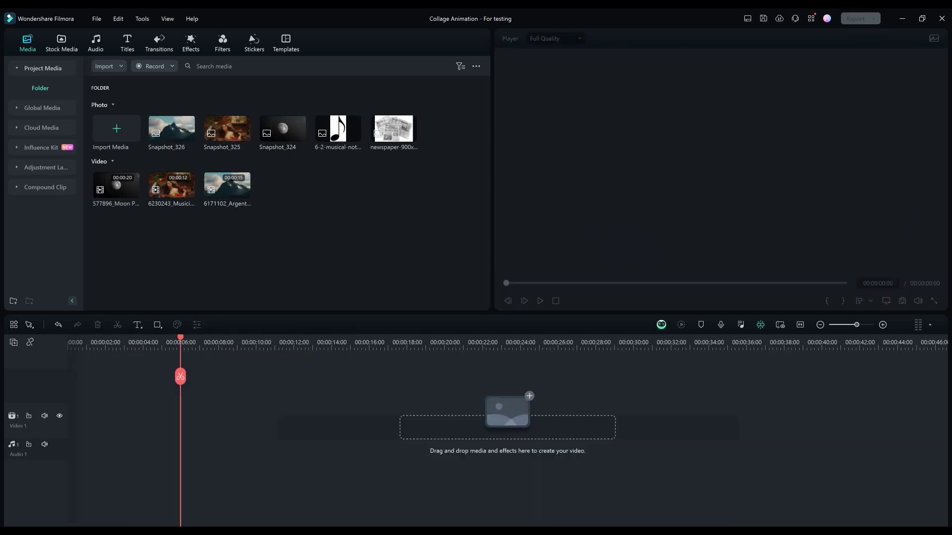
# - Add Snapshot_324 to the start of the Video 1 track and isolate the moon from its background with Smart Cutout
pyautogui.moveTo(283, 130); pyautogui.dragTo(85, 422)
pyautogui.doubleClick(94, 421)
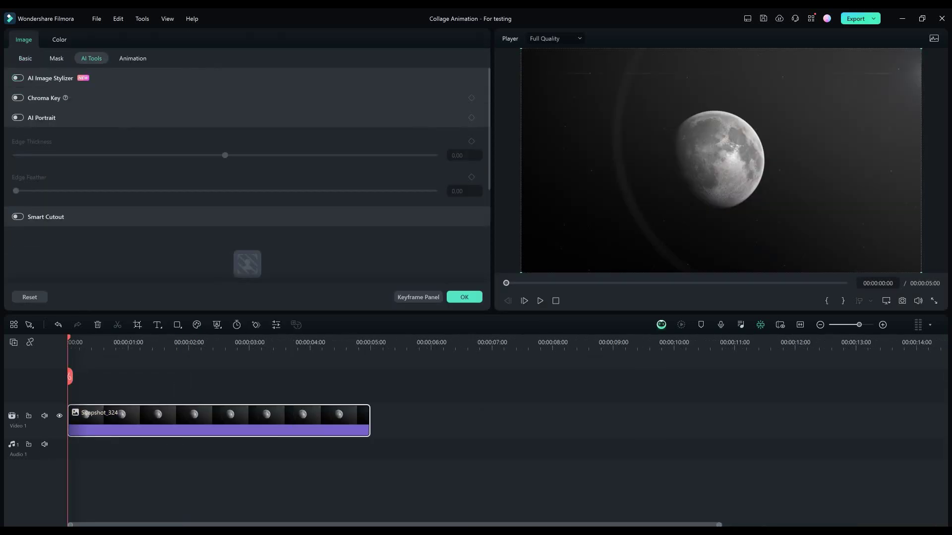
pyautogui.scroll(-2, 247, 217)
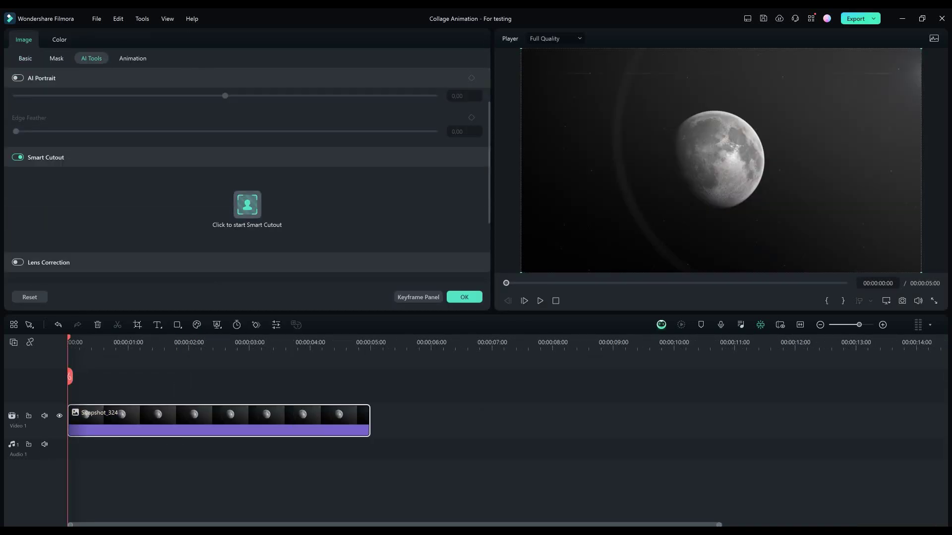
pyautogui.click(247, 204)
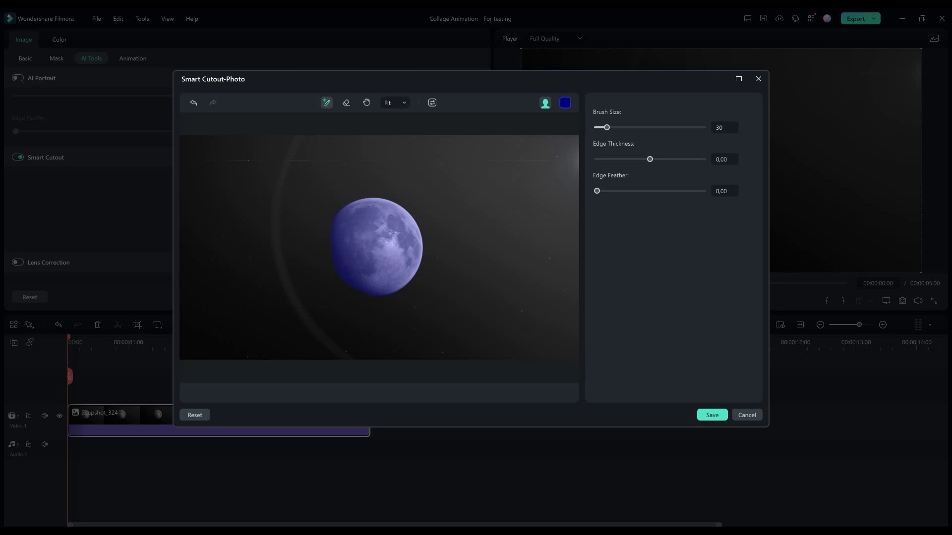
pyautogui.click(712, 415)
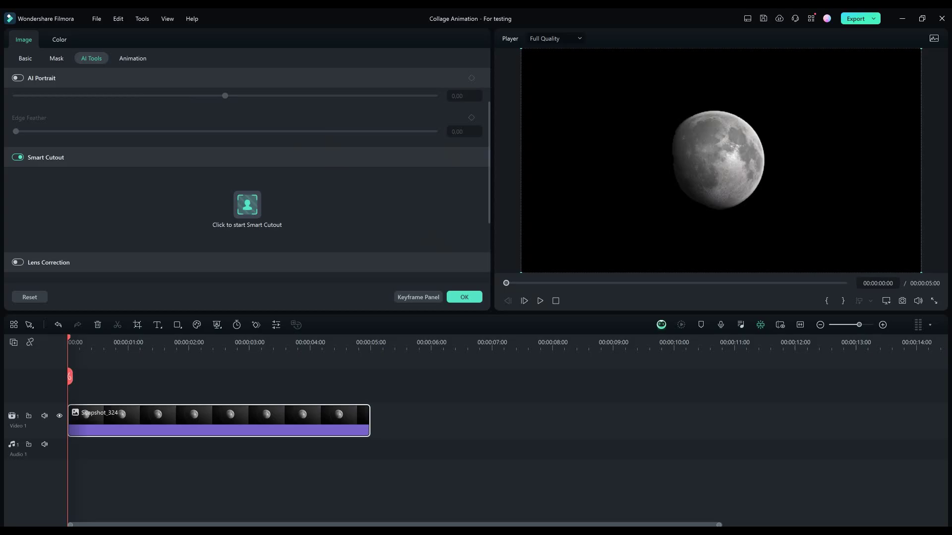
pyautogui.scroll(5, 327, 422)
pyautogui.click(464, 297)
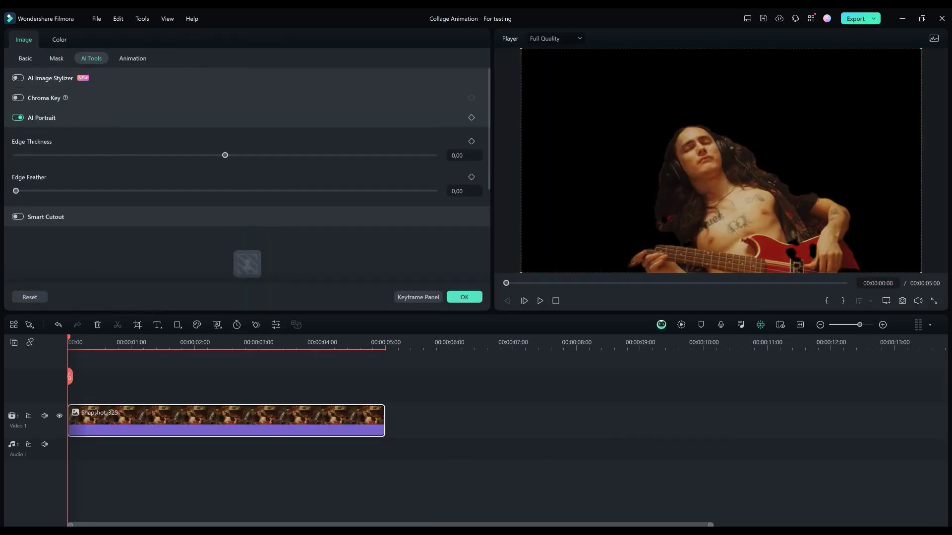
# - Add the moon cutout Snapshot_327 to the timeline and apply the Paper Shape 04 stroke body effect to it
pyautogui.moveTo(426, 300); pyautogui.dragTo(401, 370)
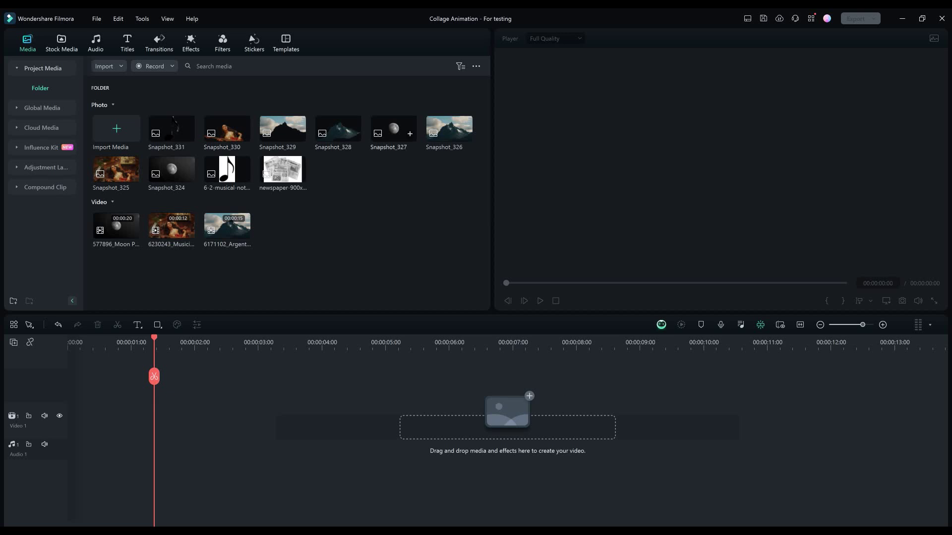
pyautogui.click(410, 133)
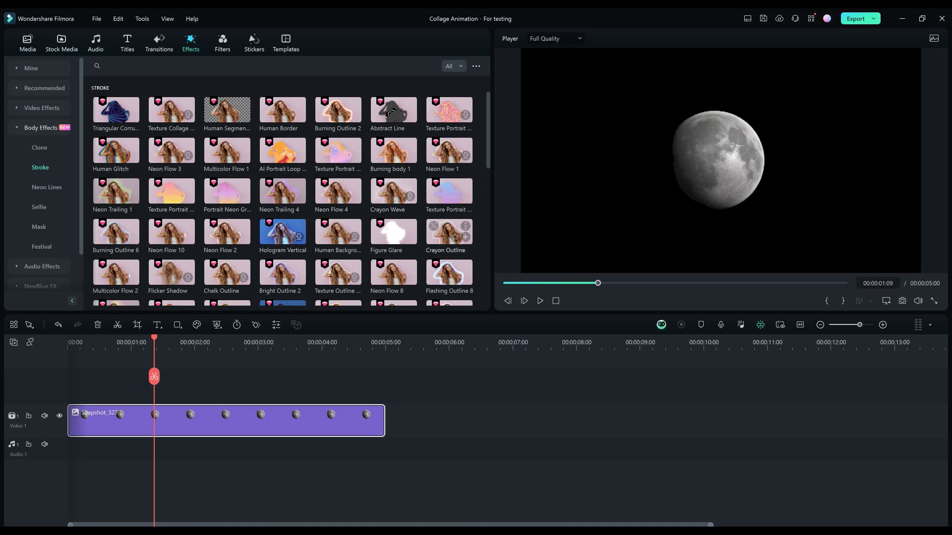
pyautogui.scroll(-6, 347, 208)
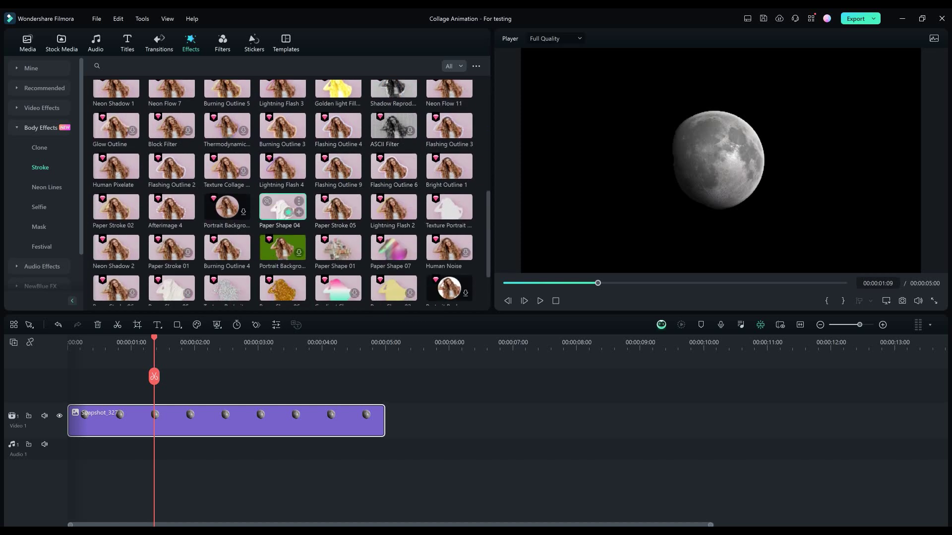
pyautogui.click(299, 212)
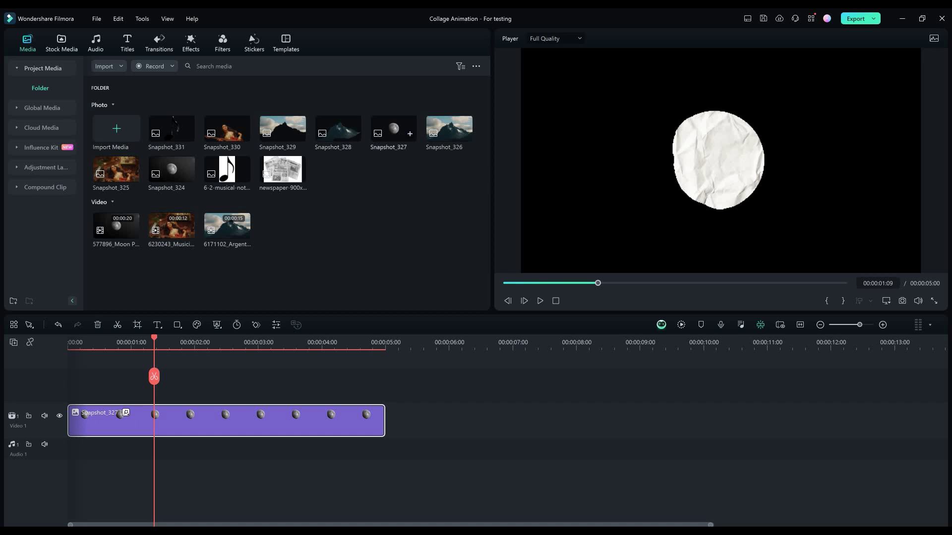
# - Overlay a second Snapshot_327 on the track above, scaled to 90.04%, and take a snapshot of the paper-bordered moon
pyautogui.moveTo(394, 129); pyautogui.dragTo(79, 397)
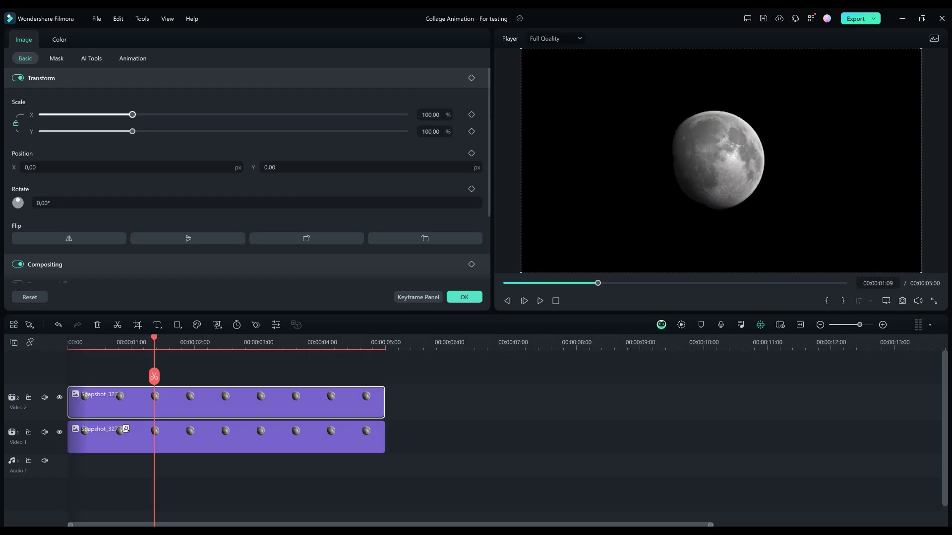
pyautogui.moveTo(133, 114); pyautogui.dragTo(123, 115)
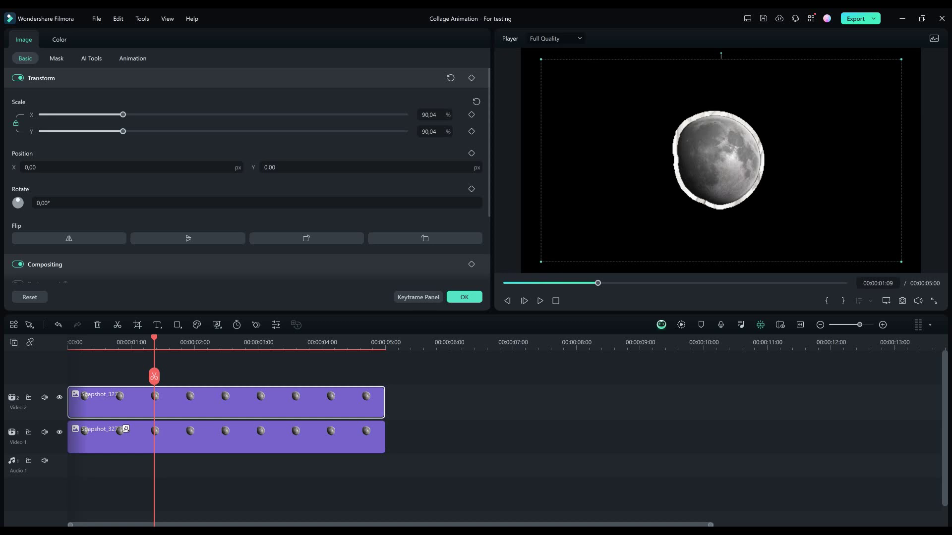
pyautogui.click(226, 438)
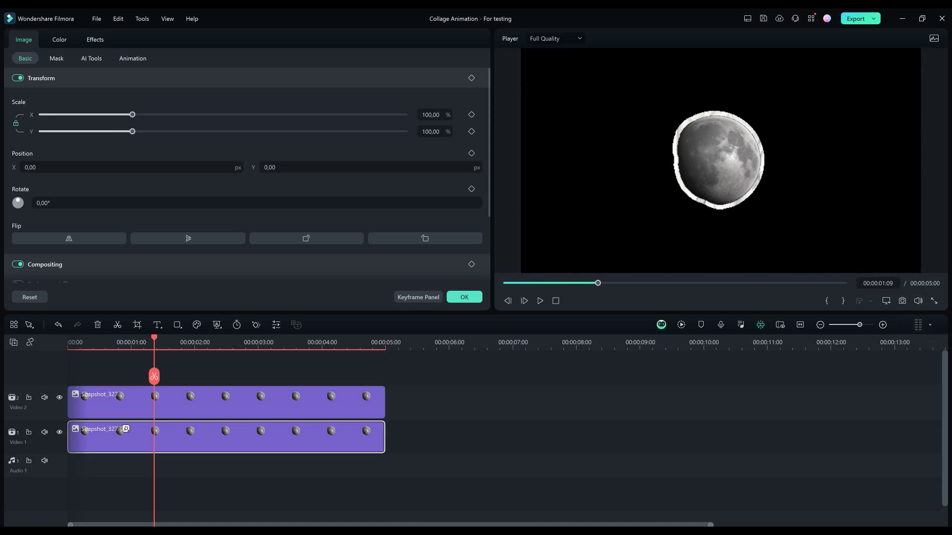
pyautogui.click(902, 301)
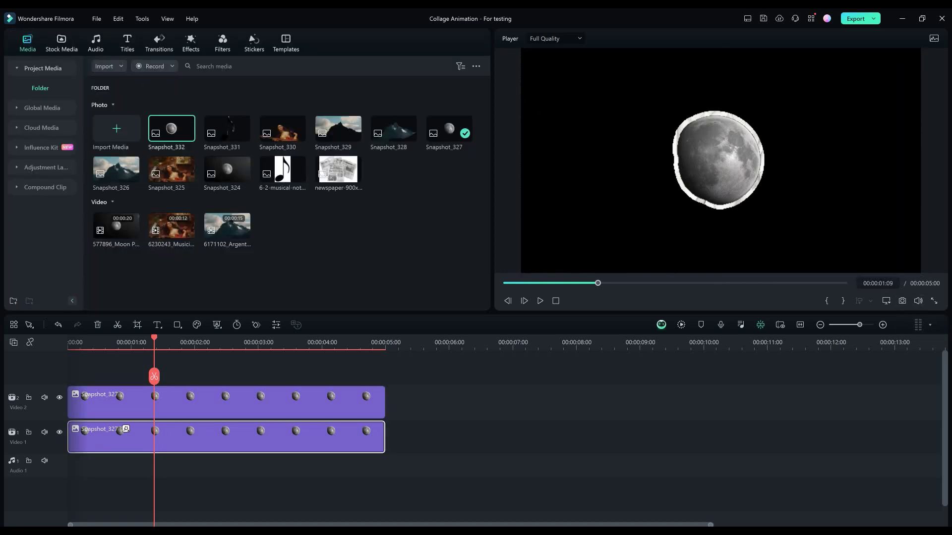
pyautogui.moveTo(457, 377); pyautogui.dragTo(308, 465)
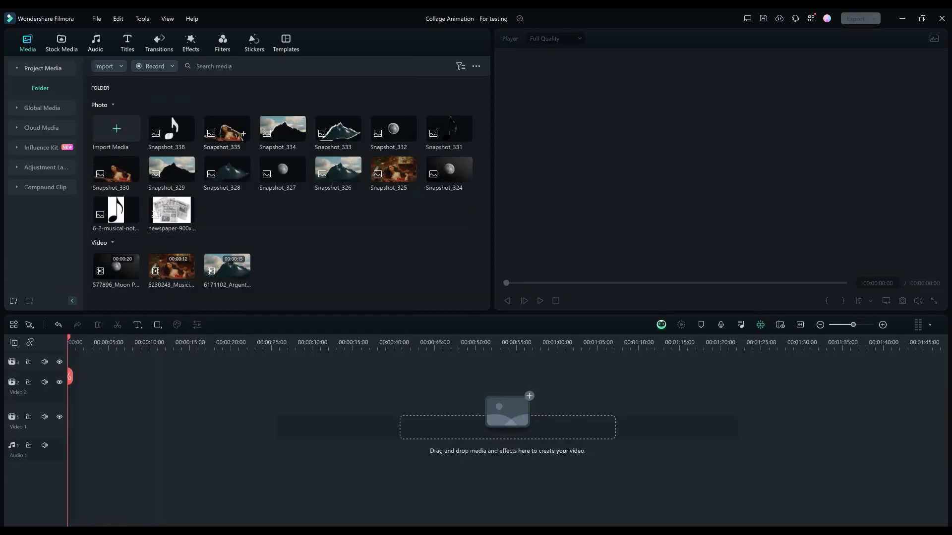
# - Add Snapshot_335 to the timeline for about 30 seconds and turn it into a compound clip named Guitar Guy
pyautogui.moveTo(227, 129); pyautogui.dragTo(316, 422)
pyautogui.rightClick(218, 421)
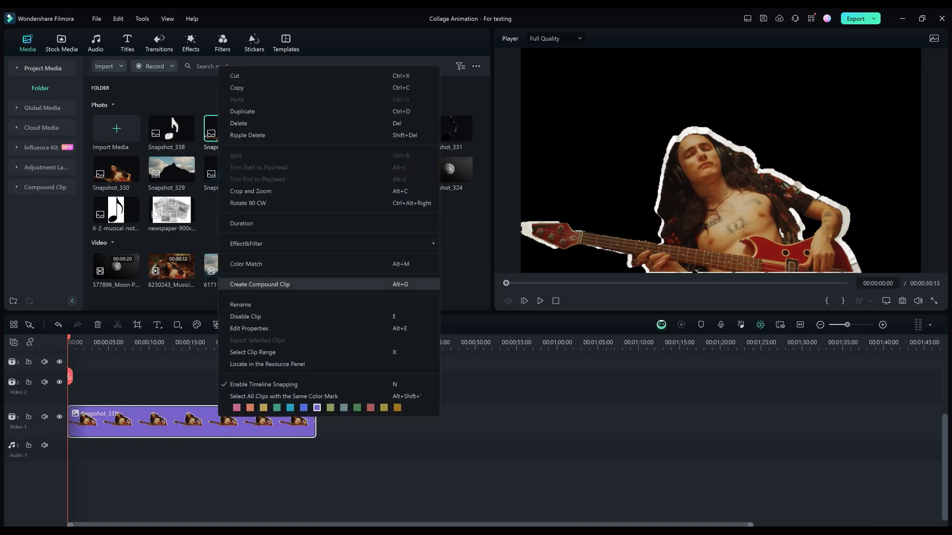
pyautogui.click(260, 284)
pyautogui.write('Guitar Guy')
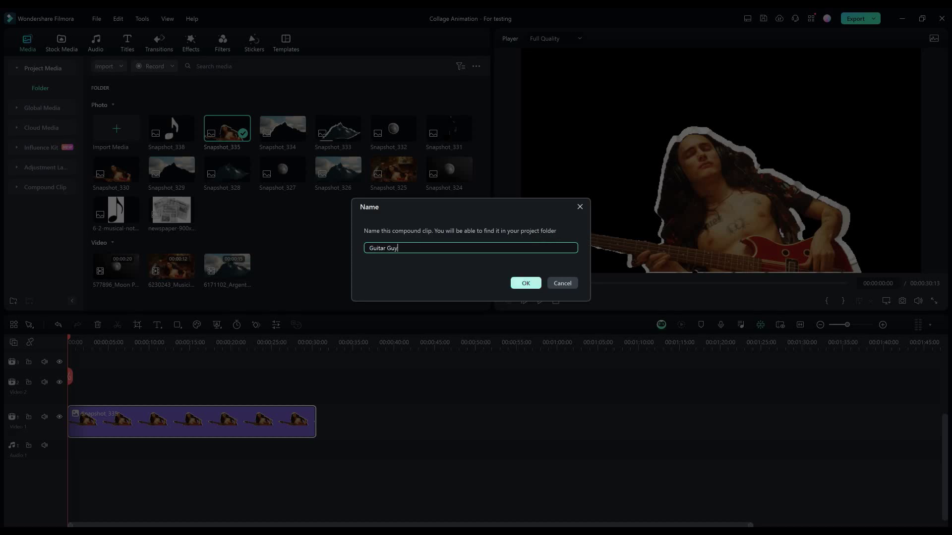
pyautogui.click(526, 283)
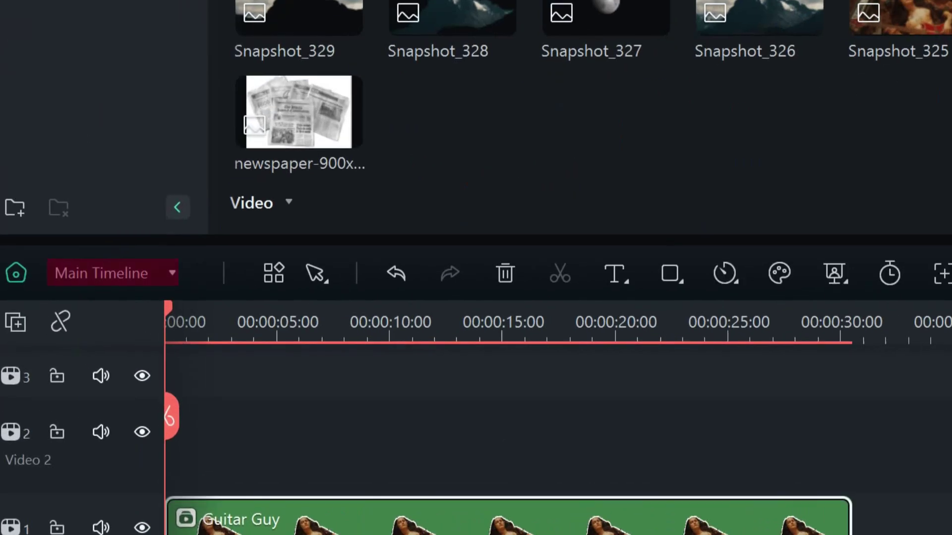
# - Inside the Guitar Guy compound clip's timeline, cut Snapshot_335 down to its first 4 frames
pyautogui.click(48, 325)
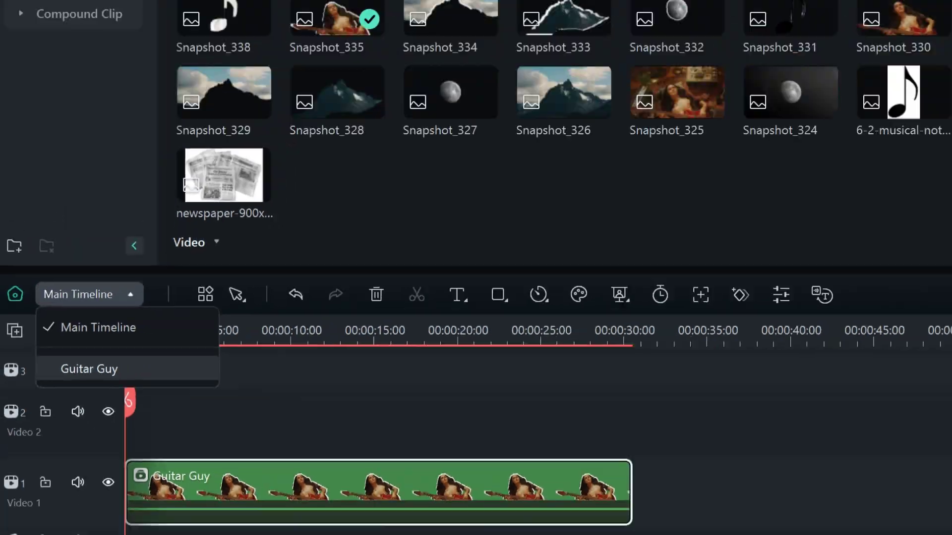
pyautogui.click(116, 374)
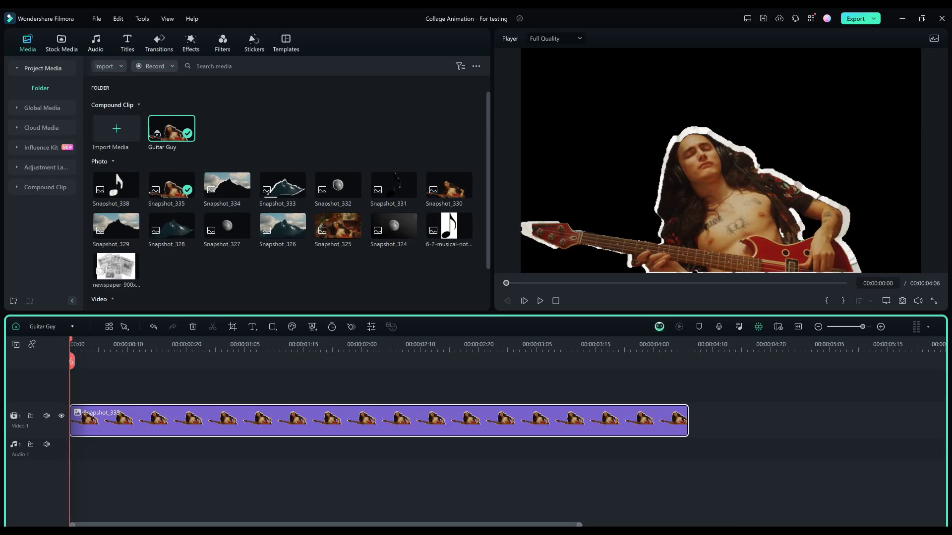
pyautogui.press('Right')
pyautogui.press('Right')
pyautogui.moveTo(87, 361); pyautogui.dragTo(93, 361)
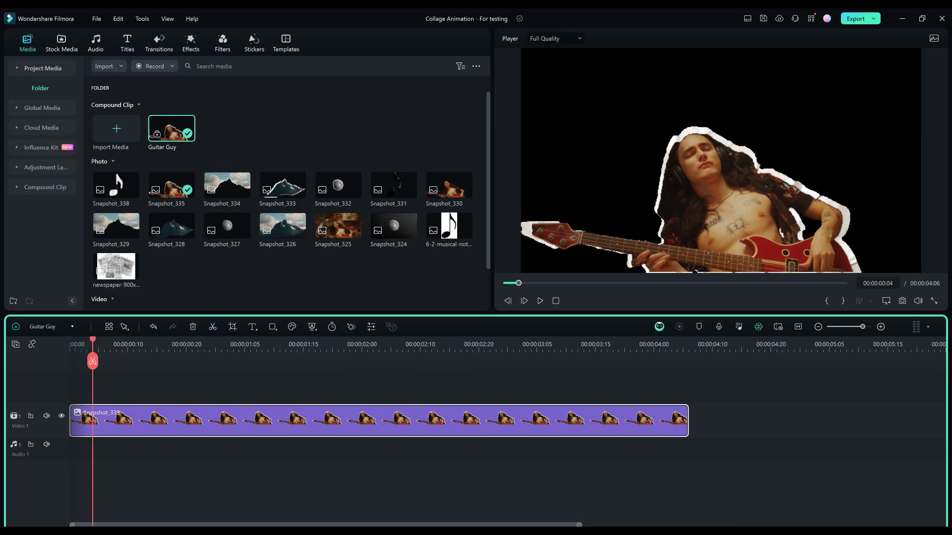
pyautogui.click(92, 361)
pyautogui.press('Delete')
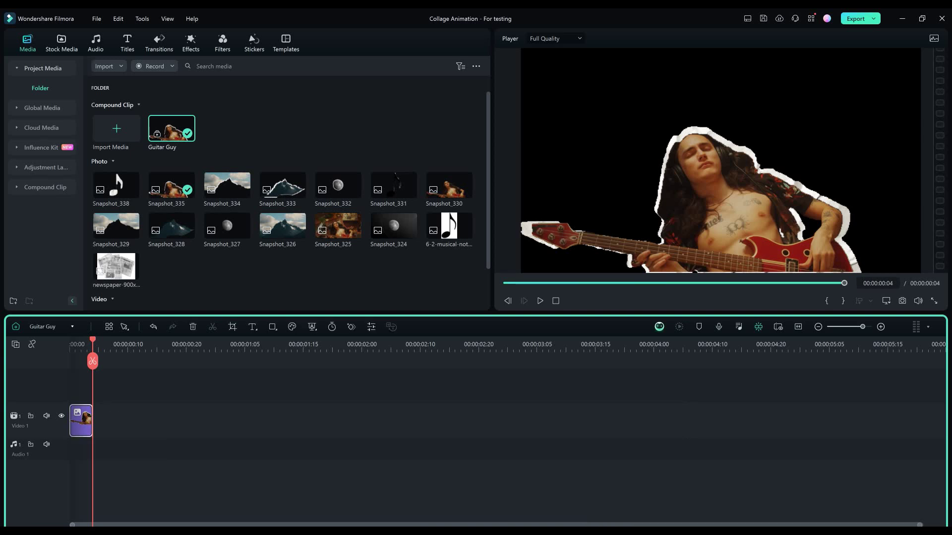
# - Set the 4-frame guitarist clip's scale to 98% and its rotation to 2°
pyautogui.doubleClick(80, 420)
pyautogui.click(25, 59)
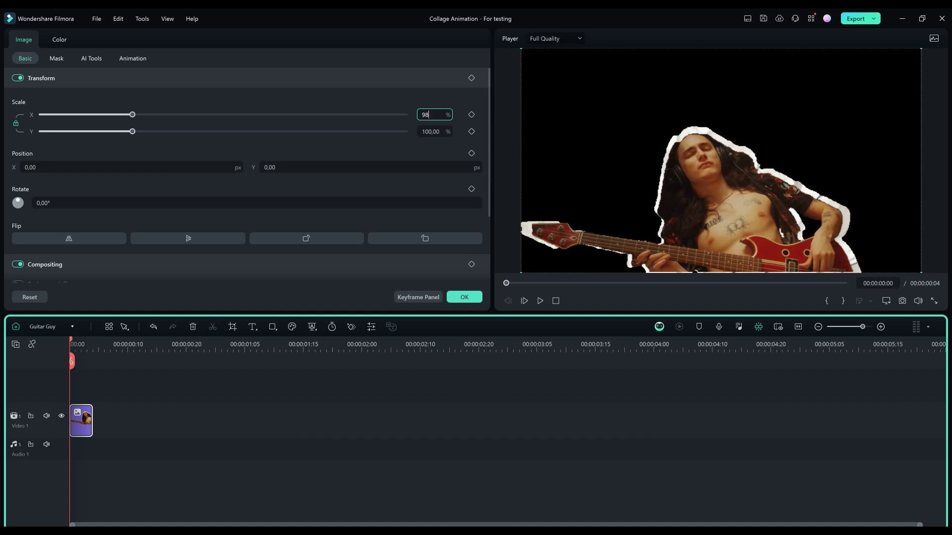
pyautogui.press('Return')
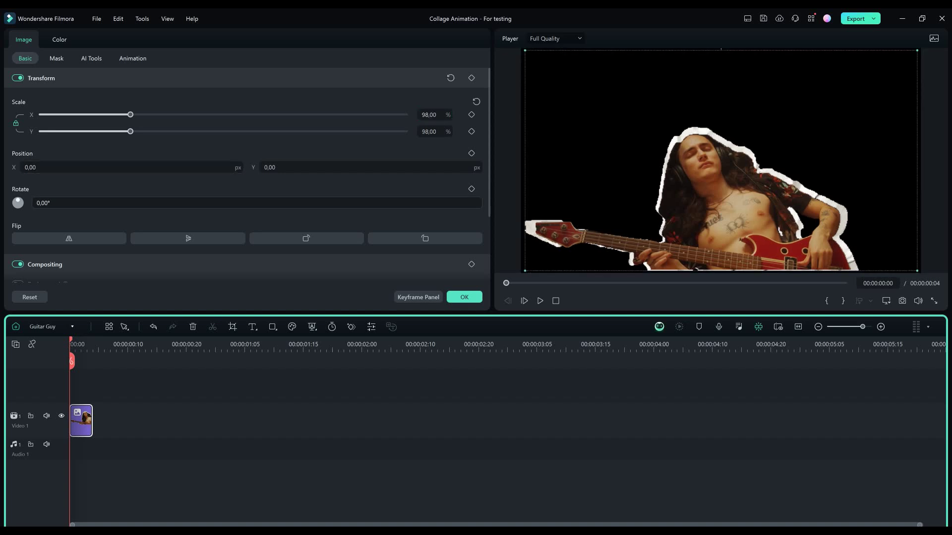
pyautogui.moveTo(43, 203); pyautogui.dragTo(44, 203)
pyautogui.click(464, 297)
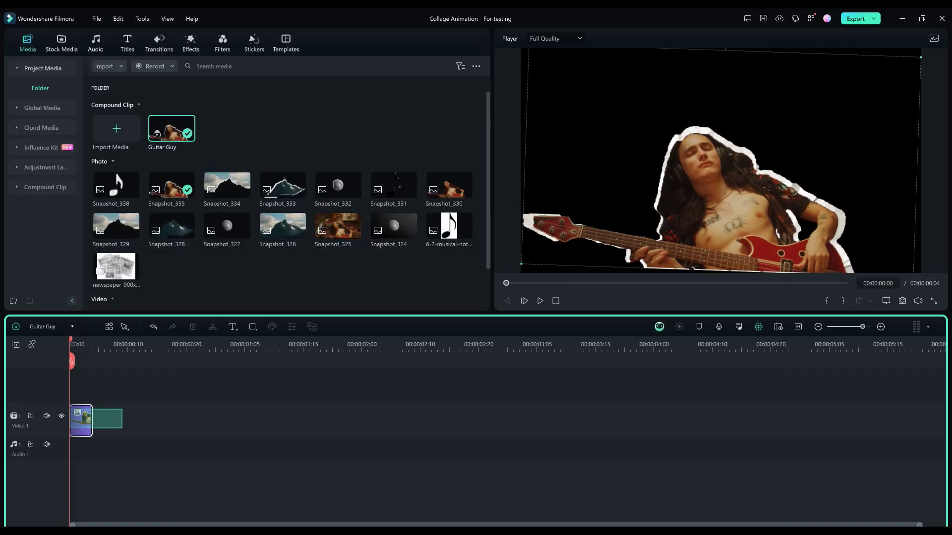
# - Paste a copy of the 4-frame clip directly after the first, lower its rotation, and enlarge its scale
pyautogui.click(140, 344)
pyautogui.hotkey('ctrl', 'v')
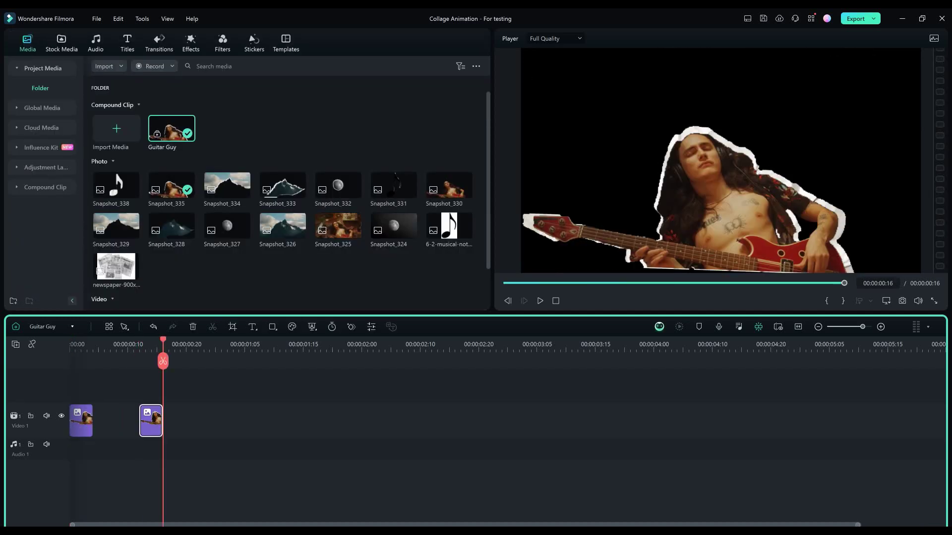
pyautogui.moveTo(150, 421); pyautogui.dragTo(104, 421)
pyautogui.click(99, 345)
pyautogui.doubleClick(106, 422)
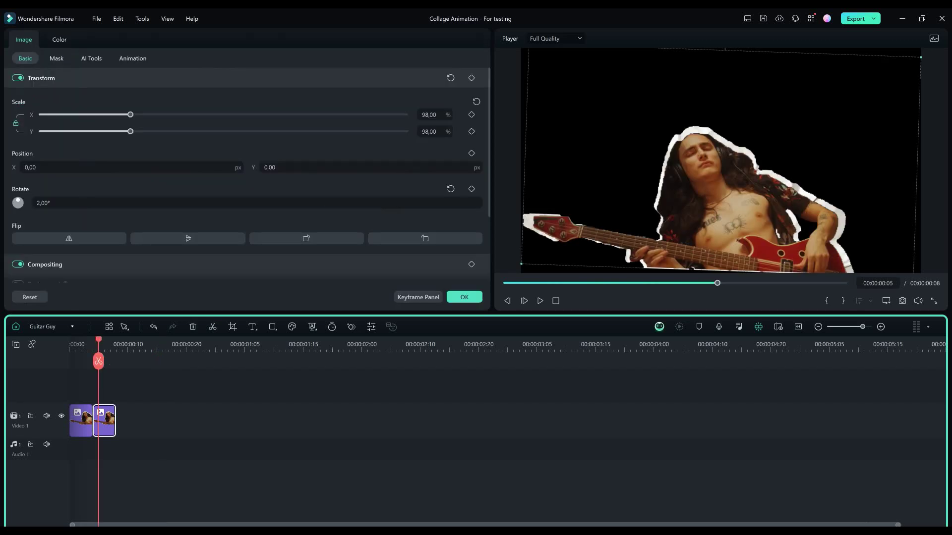
pyautogui.moveTo(44, 203); pyautogui.dragTo(42, 203)
pyautogui.moveTo(130, 115); pyautogui.dragTo(132, 115)
# - Append a copy of the first guitarist clip as the third in the row and reset its transform to the defaults
pyautogui.click(82, 422)
pyautogui.click(140, 422)
pyautogui.hotkey('ctrl', 'v')
pyautogui.moveTo(151, 422)
pyautogui.mouseDown()
pyautogui.moveTo(128, 421)
pyautogui.moveTo(139, 422)
pyautogui.mouseUp()
pyautogui.doubleClick(128, 421)
pyautogui.click(450, 78)
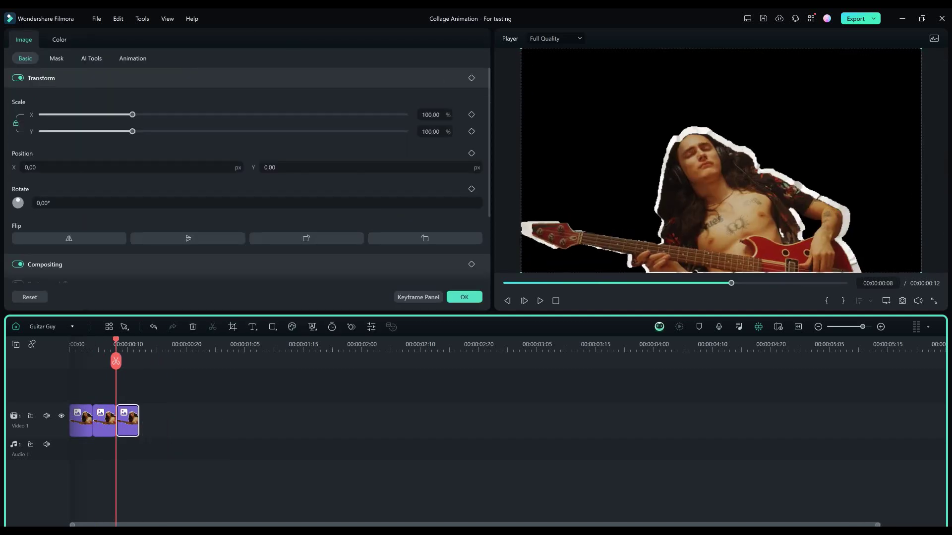
pyautogui.click(464, 298)
pyautogui.press('Home')
pyautogui.press('space')
# - Duplicate the three-clip group end to end until the sequence lasts about 25 seconds, and play it from the start
pyautogui.hotkey('ctrl', 'a')
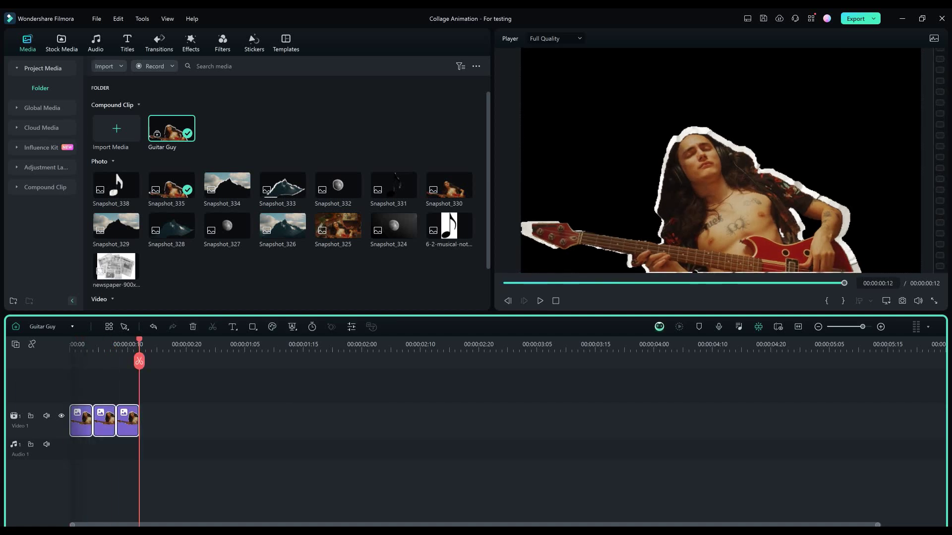
pyautogui.hotkey('ctrl', 'c')
pyautogui.hotkey('ctrl', '-')
pyautogui.hotkey('ctrl', '-')
pyautogui.hotkey('ctrl', '-')
pyautogui.hotkey('ctrl', '-')
pyautogui.hotkey('ctrl', 'v')
pyautogui.hotkey('ctrl', 'v')
pyautogui.hotkey('ctrl', 'v')
pyautogui.hotkey('ctrl', 'v')
pyautogui.hotkey('ctrl', 'v')
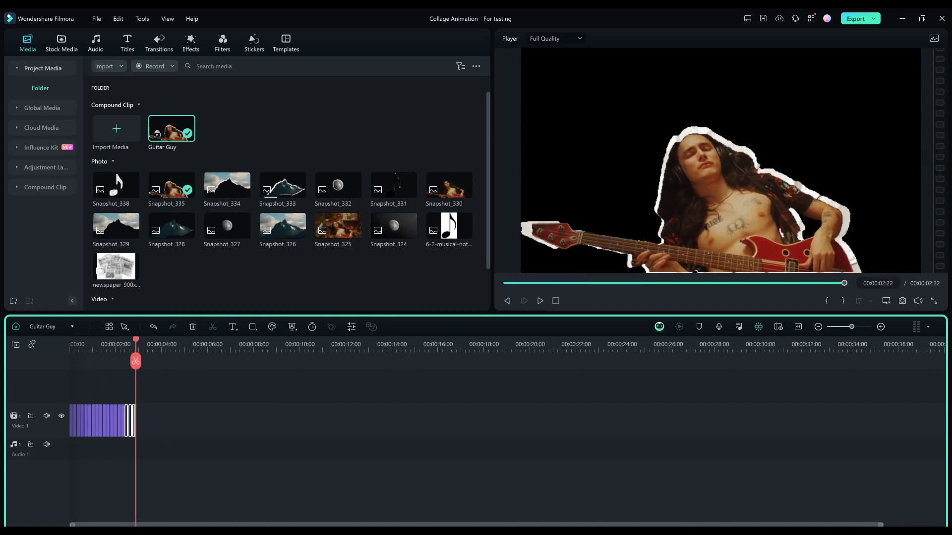
pyautogui.hotkey('ctrl', 'v')
pyautogui.hotkey('ctrl', 'v')
pyautogui.hotkey('ctrl', 'v')
pyautogui.hotkey('ctrl', 'v')
pyautogui.hotkey('ctrl', 'v')
pyautogui.hotkey('ctrl', 'v')
pyautogui.hotkey('ctrl', 'v')
pyautogui.hotkey('ctrl', 'v')
pyautogui.hotkey('ctrl', 'v')
pyautogui.hotkey('ctrl', 'v')
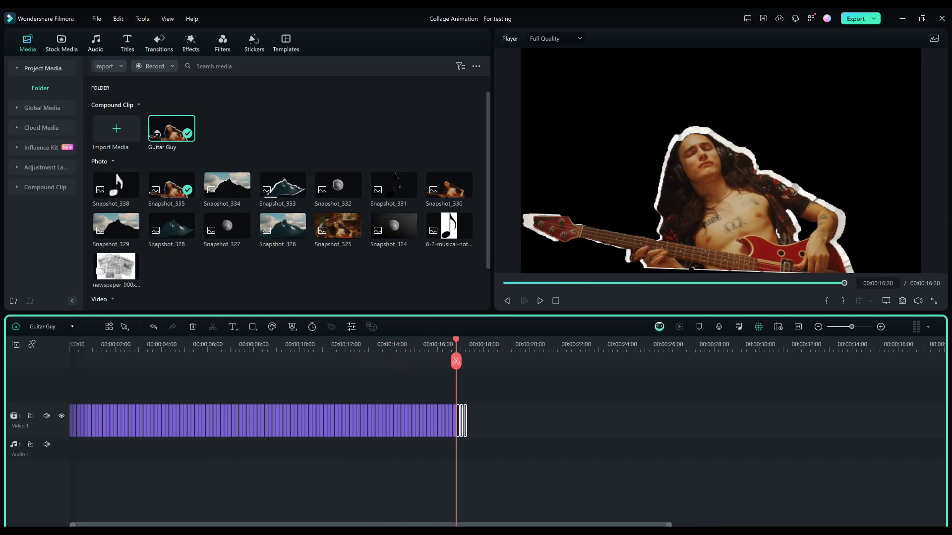
pyautogui.hotkey('ctrl', 'v')
pyautogui.hotkey('ctrl', 'v')
pyautogui.hotkey('ctrl', 'v')
pyautogui.hotkey('ctrl', 'v')
pyautogui.hotkey('ctrl', 'v')
pyautogui.hotkey('ctrl', 'v')
pyautogui.hotkey('ctrl', 'v')
pyautogui.hotkey('ctrl', 'v')
pyautogui.hotkey('ctrl', 'v')
pyautogui.hotkey('ctrl', 'v')
pyautogui.hotkey('ctrl', 'v')
pyautogui.hotkey('ctrl', 'v')
pyautogui.hotkey('ctrl', 'v')
pyautogui.hotkey('ctrl', 'v')
pyautogui.hotkey('ctrl', 'v')
pyautogui.hotkey('ctrl', 'v')
pyautogui.hotkey('ctrl', 'v')
pyautogui.hotkey('ctrl', 'v')
pyautogui.moveTo(655, 340); pyautogui.dragTo(70, 340)
pyautogui.press('space')
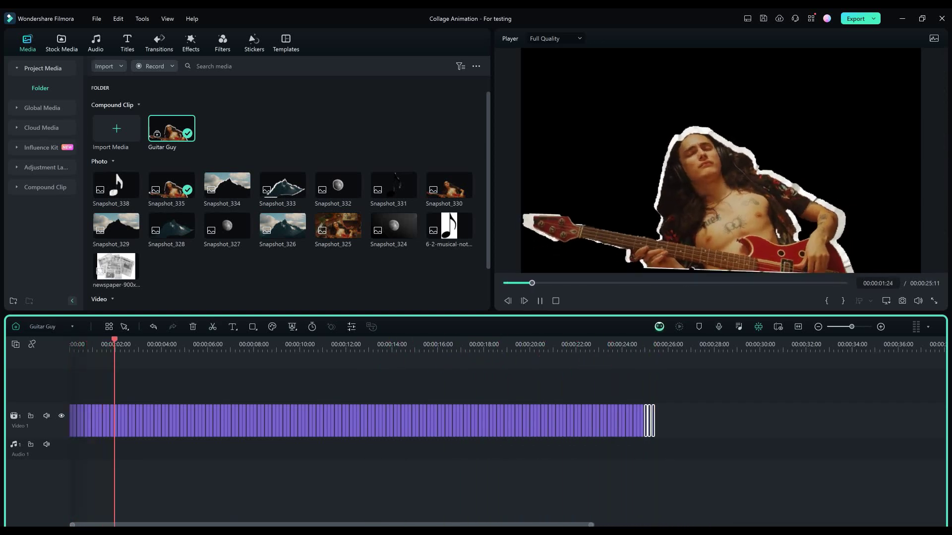
# - Stop playback, return to the main timeline, and trim the end of the Guitar Guy compound clip to about 19 seconds
pyautogui.press('space')
pyautogui.click(50, 327)
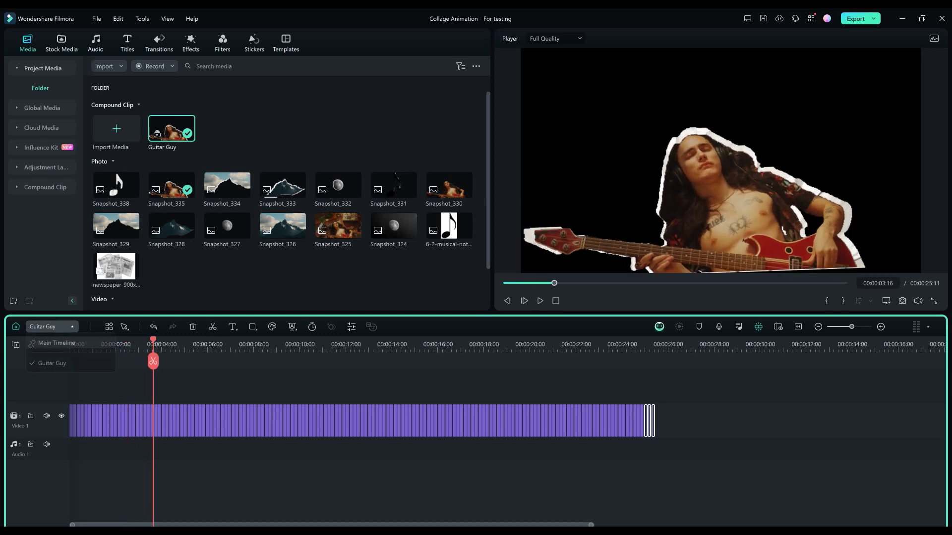
pyautogui.click(57, 343)
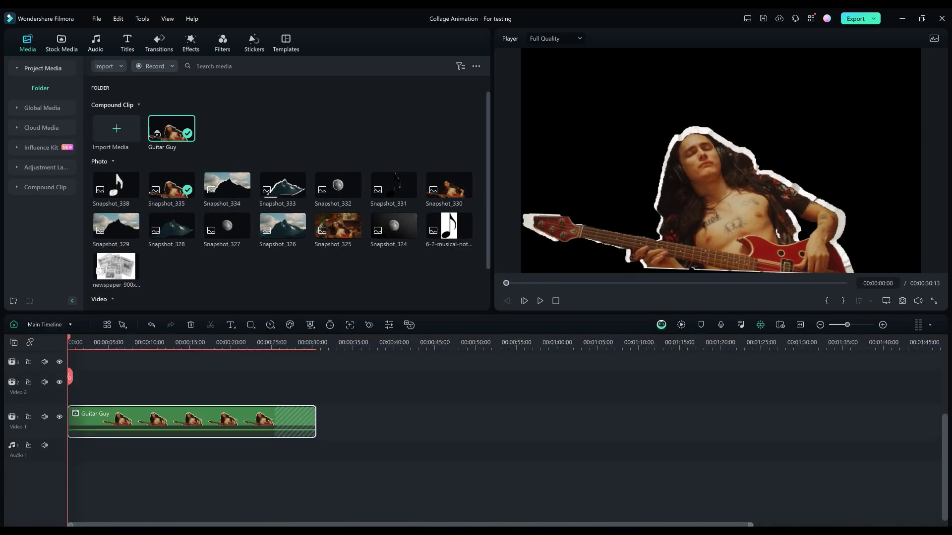
pyautogui.moveTo(315, 422); pyautogui.dragTo(226, 422)
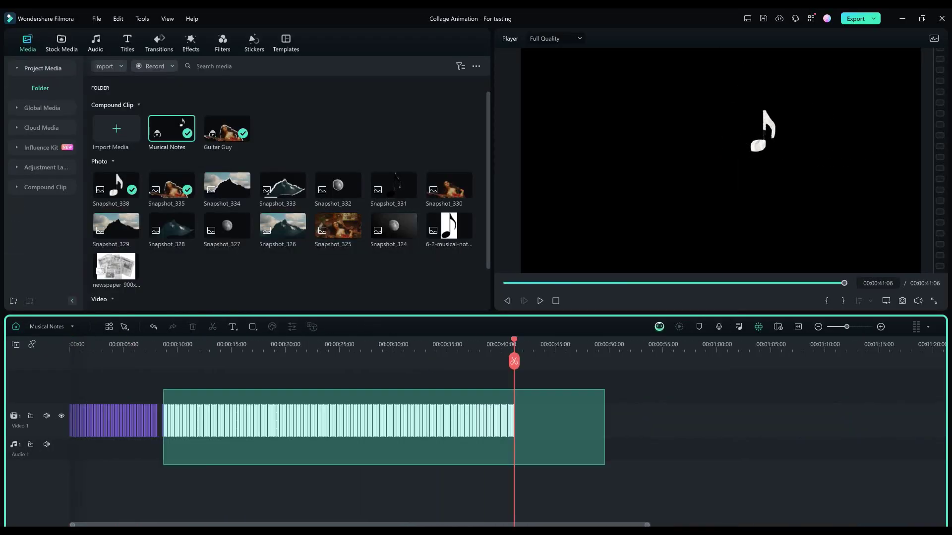
pyautogui.rightClick(97, 419)
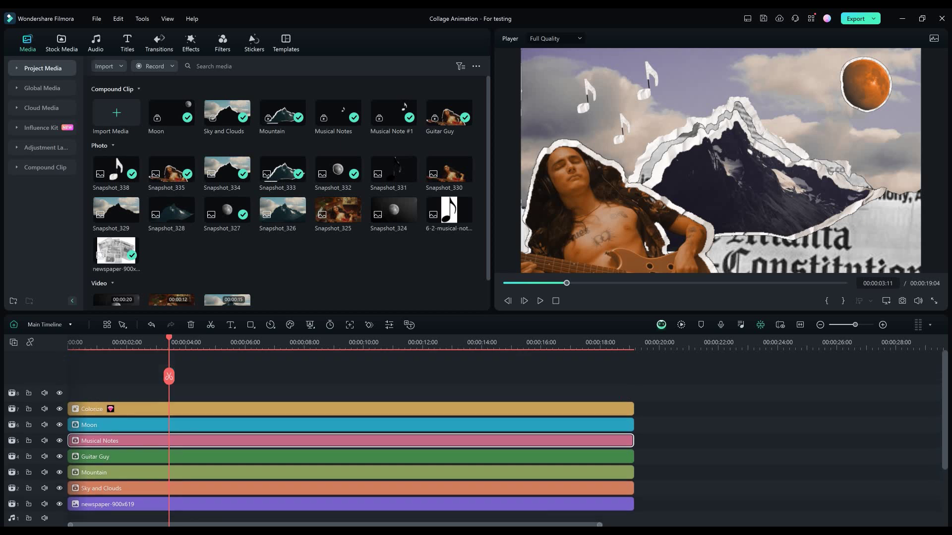
# - Shift all the collage layers about 1 second later and place the Black stock clip in the gap at the start
pyautogui.scroll(-2, 169, 376)
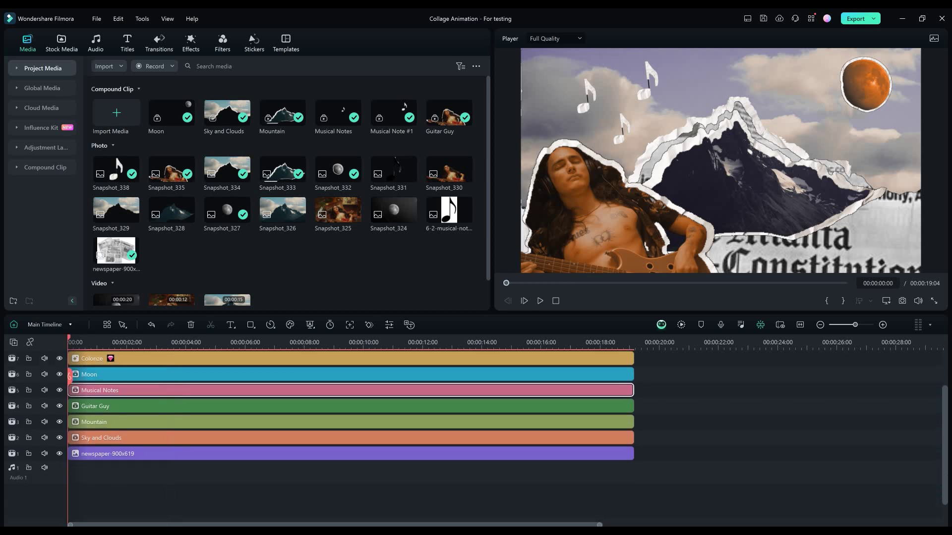
pyautogui.scroll(2, 169, 376)
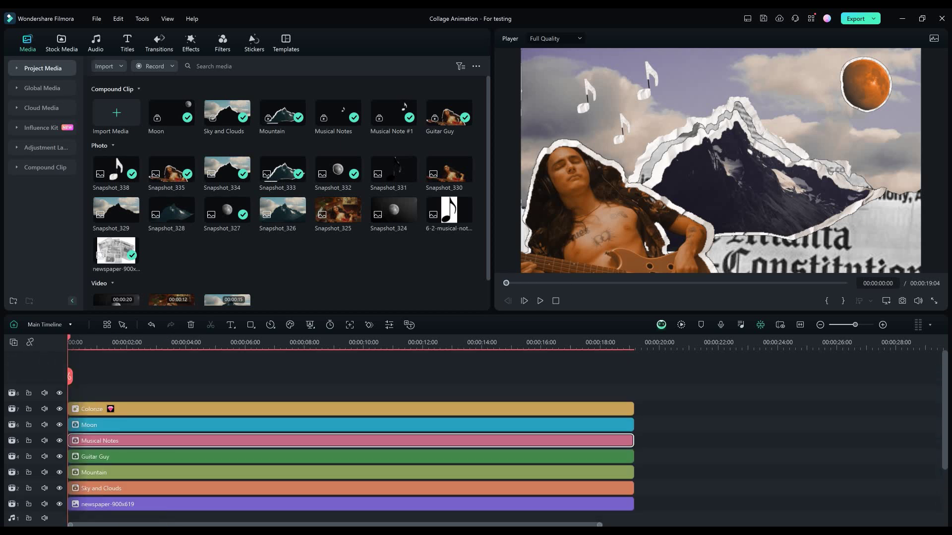
pyautogui.moveTo(659, 372); pyautogui.dragTo(491, 448)
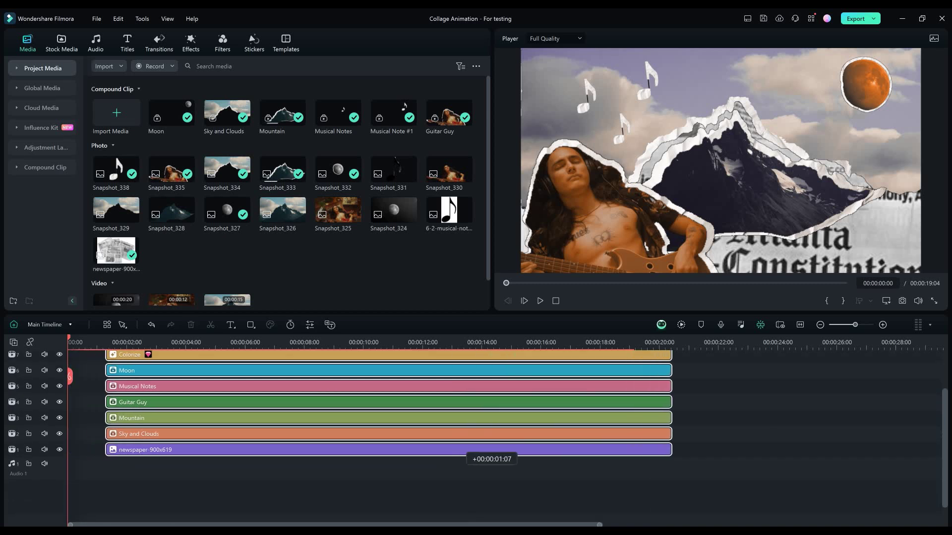
pyautogui.click(61, 43)
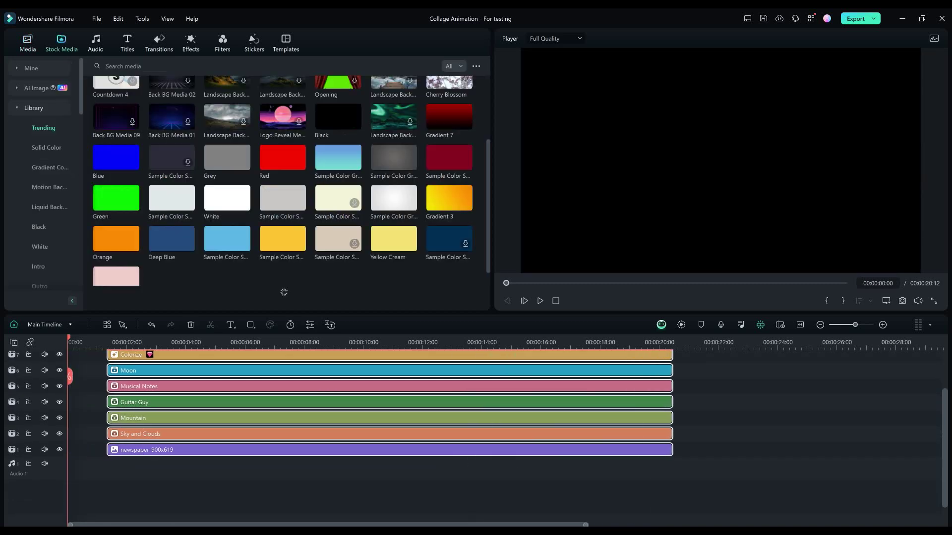
pyautogui.moveTo(333, 117); pyautogui.dragTo(72, 361)
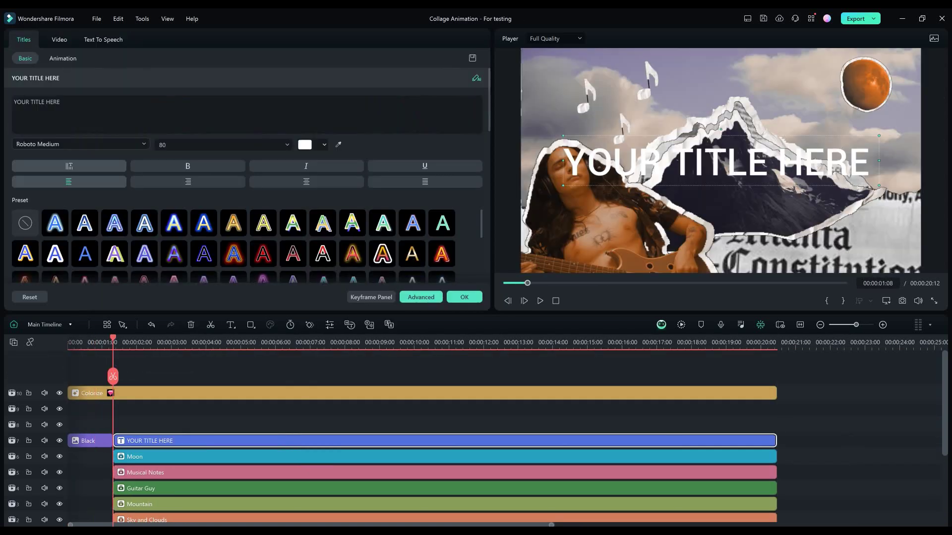
# - Set the title's font to Retroma Vibes Regular and its size to 72
pyautogui.click(82, 144)
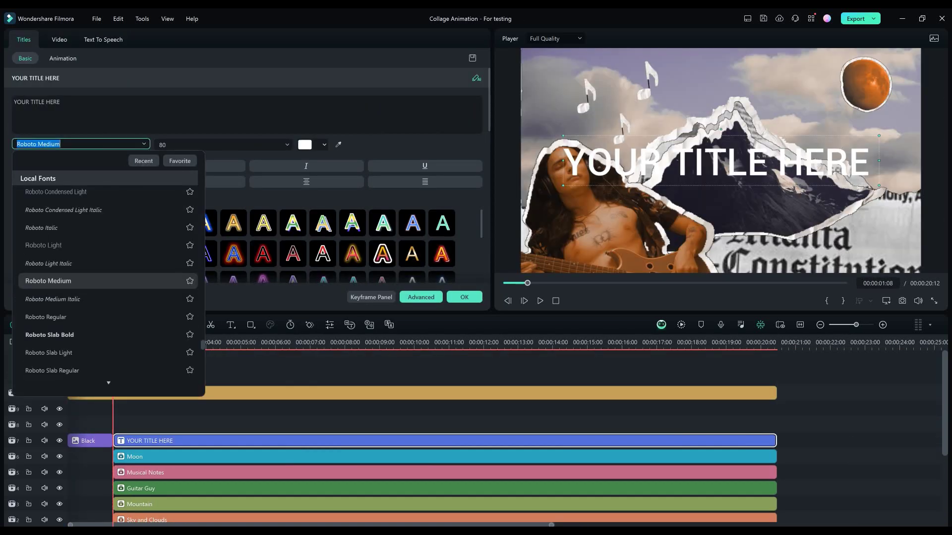
pyautogui.write('retroma')
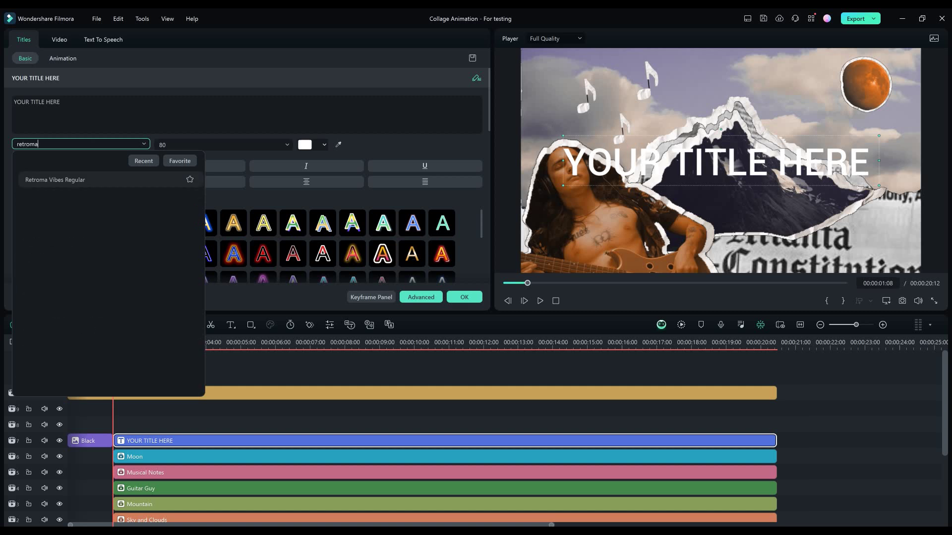
pyautogui.click(79, 179)
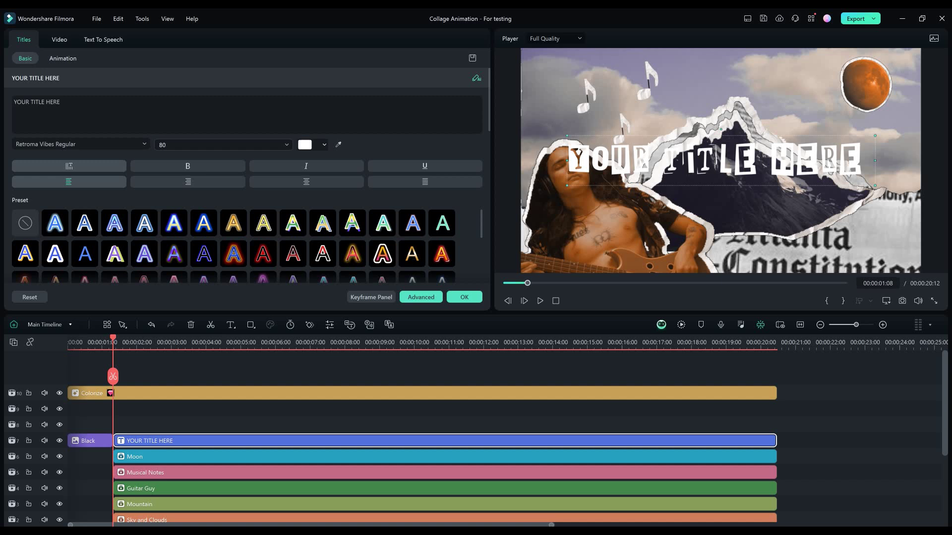
pyautogui.scroll(1, 218, 145)
pyautogui.scroll(-2, 219, 145)
pyautogui.scroll(2, 218, 144)
# - Replace the title's placeholder text with "flat Media"
pyautogui.click(99, 110)
pyautogui.hotkey('ctrl', 'a')
pyautogui.write('f')
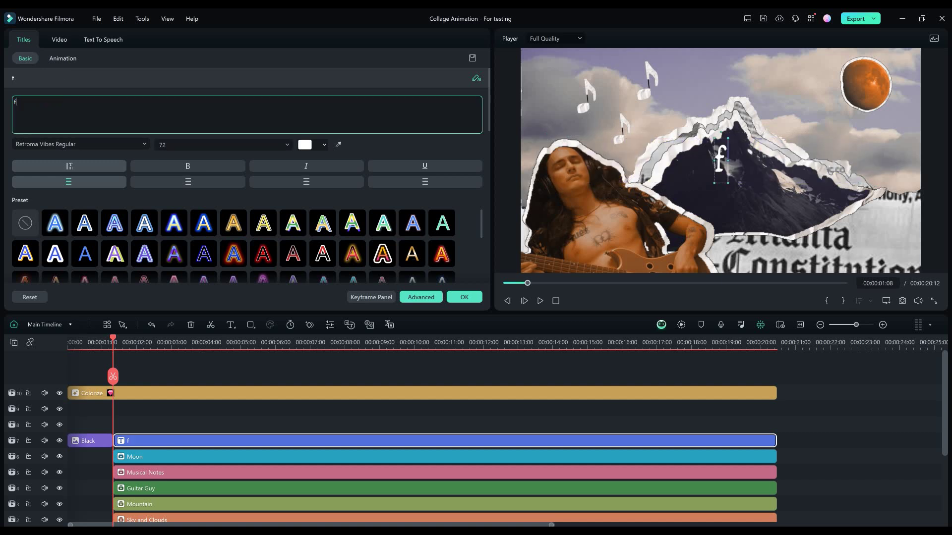
pyautogui.write('lat Media')
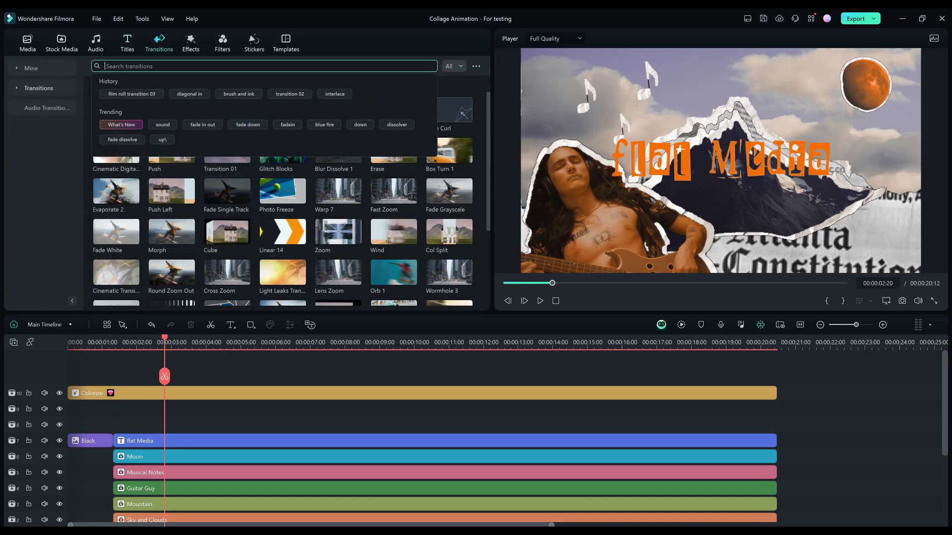
# - Search the transitions for "paper tear transition 20", apply the Paper Tear transition between the Black clip and the title, and preview it
pyautogui.write('paper tear transition 2')
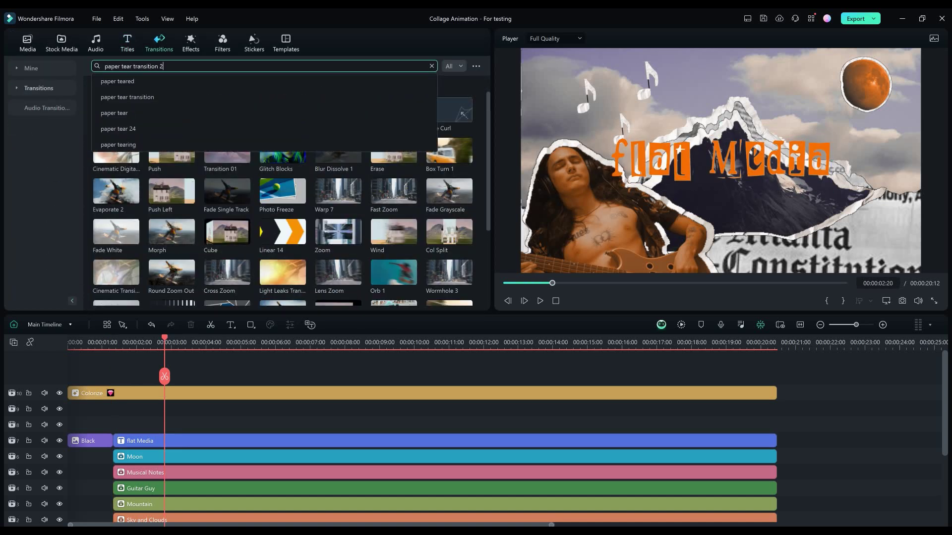
pyautogui.write('0')
pyautogui.press('Return')
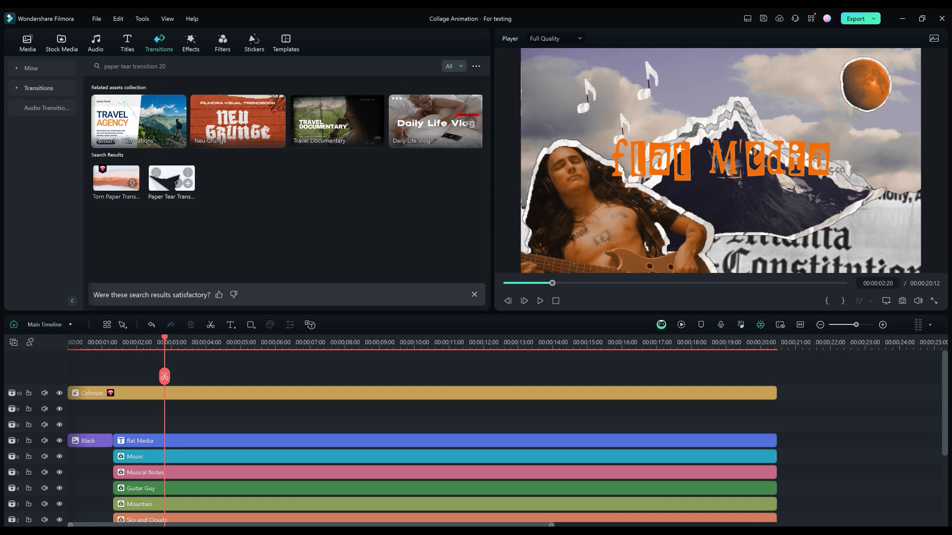
pyautogui.click(71, 342)
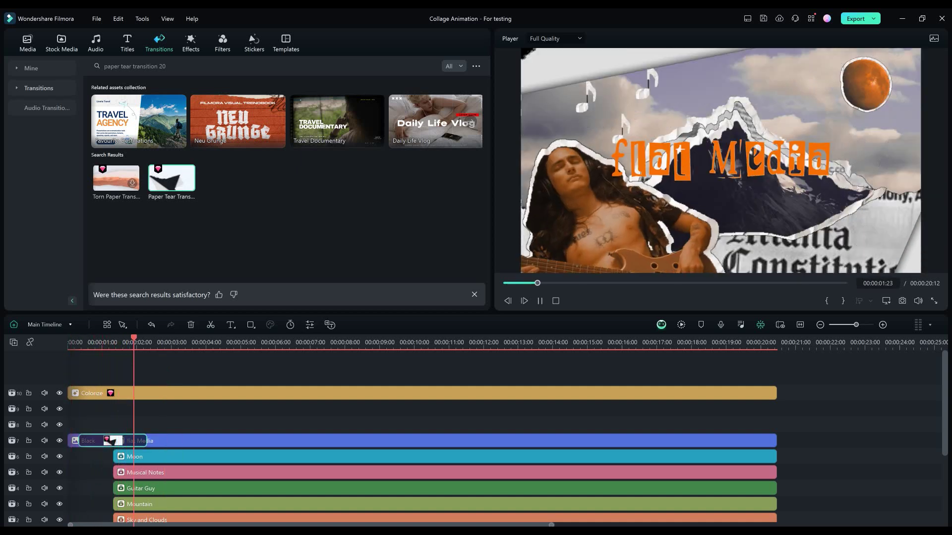
pyautogui.press('space')
# - Move the six layers from Moon to newspaper-900x619 earlier beneath the transition, starting at about 16 frames, and replay from near the start
pyautogui.click(78, 342)
pyautogui.scroll(3, 504, 436)
pyautogui.scroll(-2, 504, 436)
pyautogui.press('space')
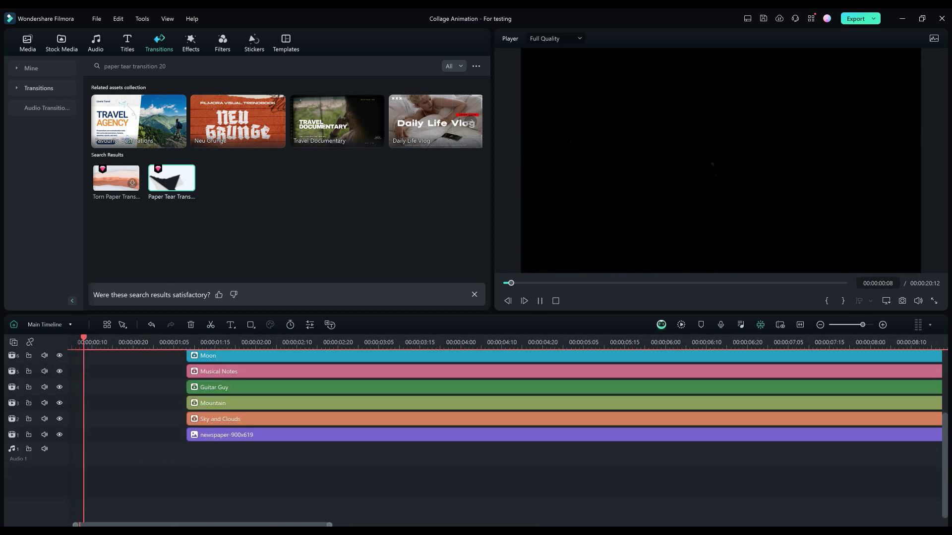
pyautogui.press('space')
pyautogui.moveTo(395, 481); pyautogui.dragTo(153, 388)
pyautogui.click(84, 343)
pyautogui.press('space')
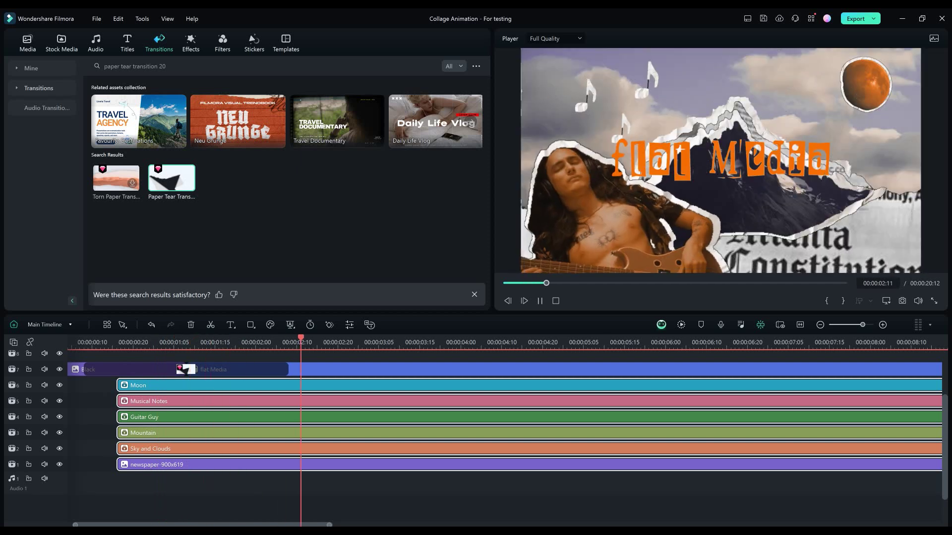
# - Stop playback and trim the end of the flat Media title to line up with the end of the collage layers
pyautogui.scroll(-3, 506, 421)
pyautogui.scroll(-1, 506, 421)
pyautogui.press('space')
pyautogui.scroll(2, 506, 421)
pyautogui.scroll(-2, 505, 422)
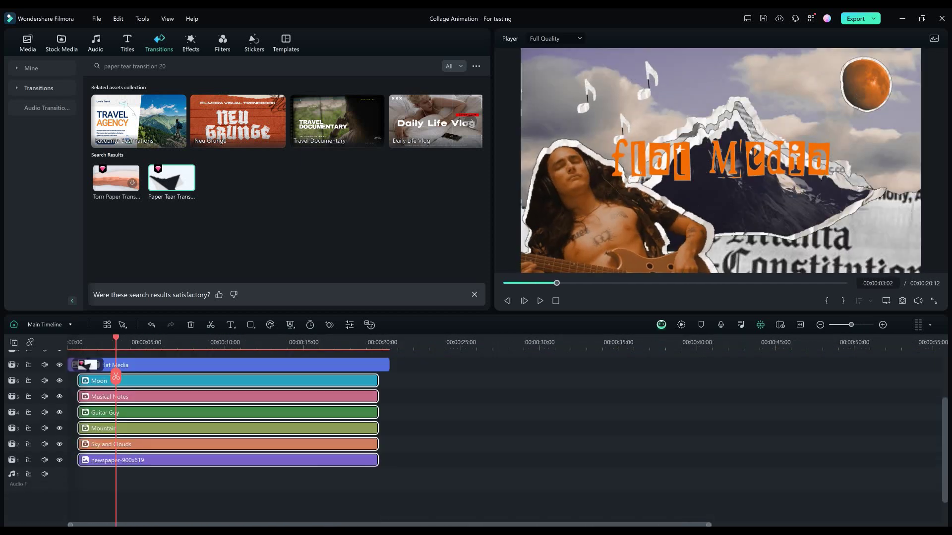
pyautogui.click(389, 365)
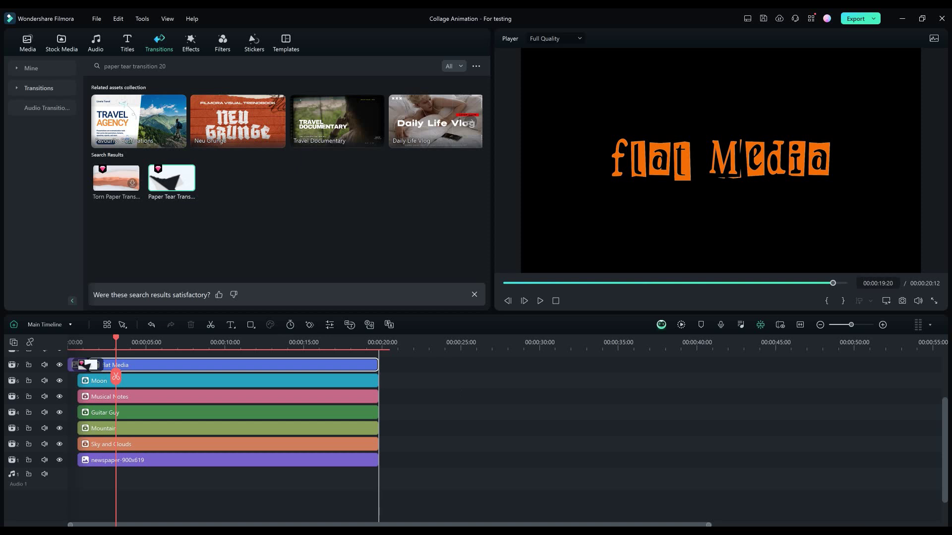
# - Trim the end of the Colorize effect to match the other layers and move it down to track 9
pyautogui.scroll(2, 382, 392)
pyautogui.moveTo(389, 393); pyautogui.dragTo(328, 408)
pyautogui.click(308, 394)
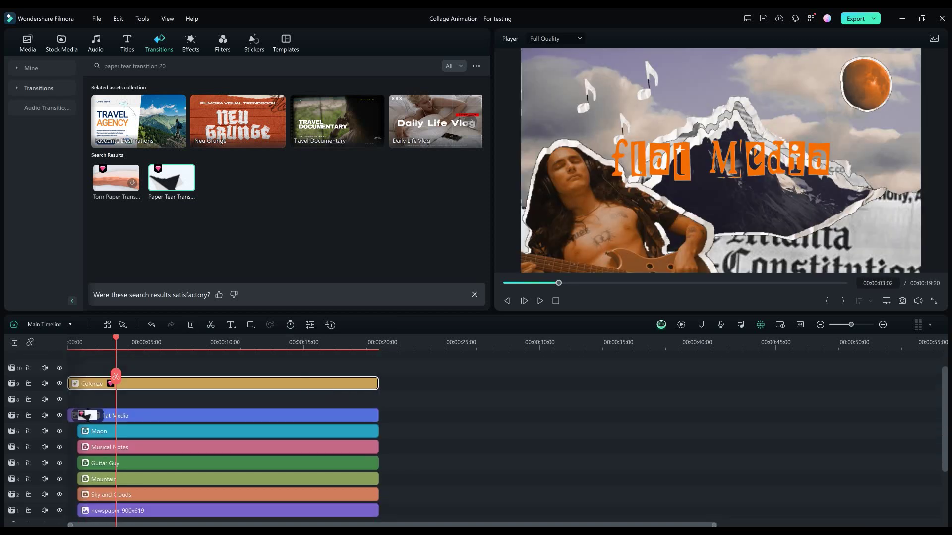